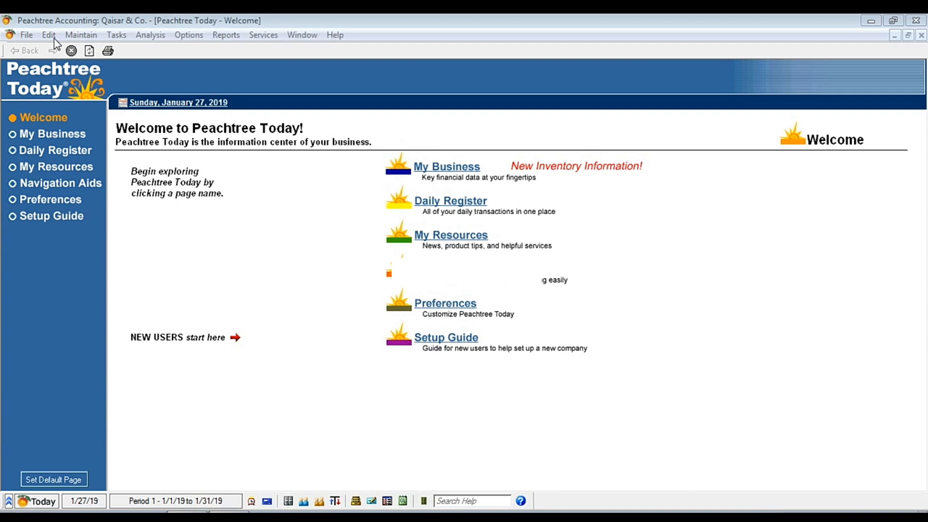
Step: Add account 03 to the chart of accounts with description Purchases and type Cost of Sales, and save it
left_click(81, 35)
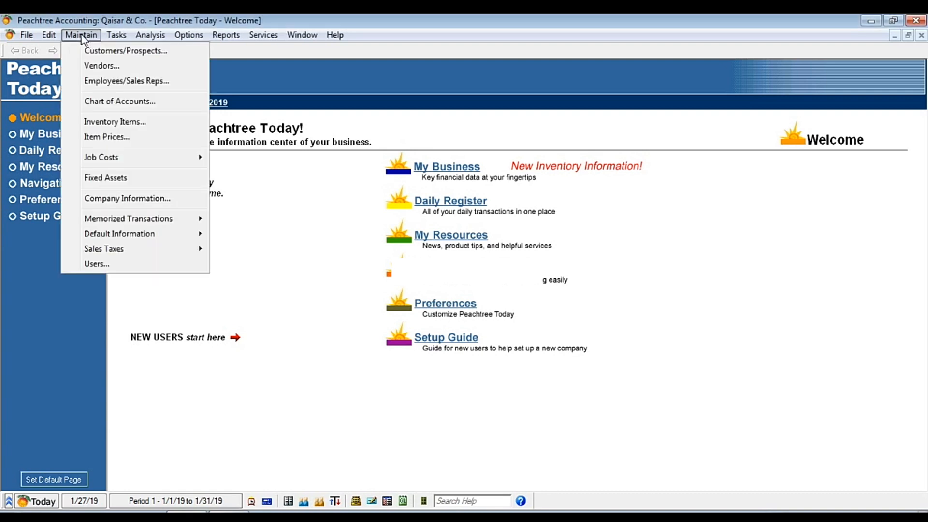
left_click(102, 105)
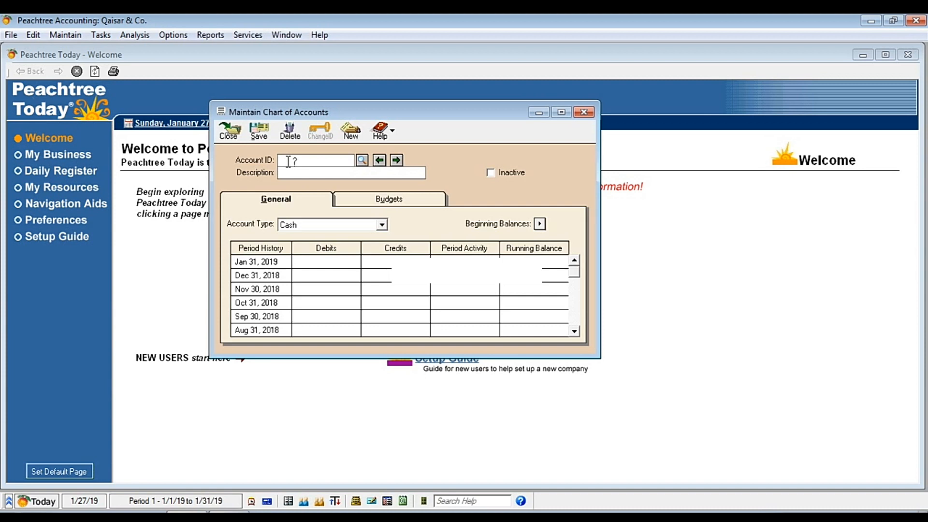
type("0")
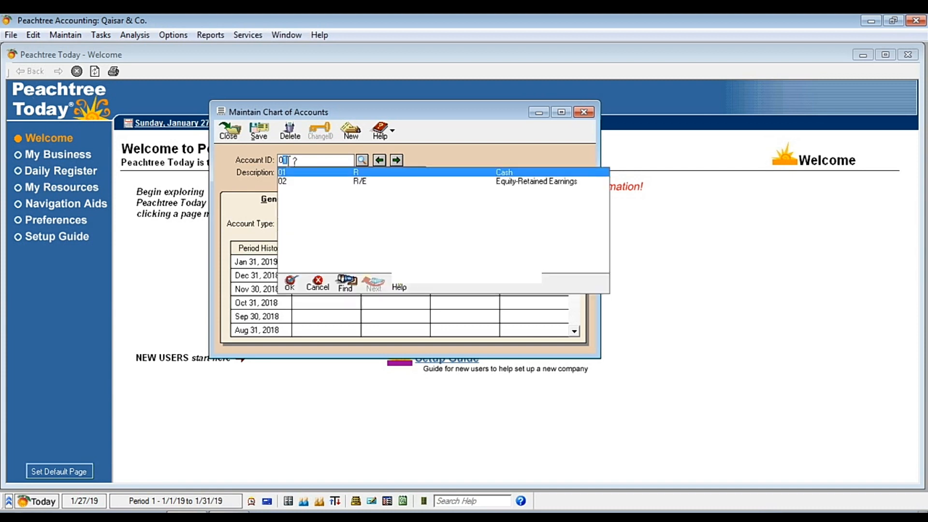
type("3")
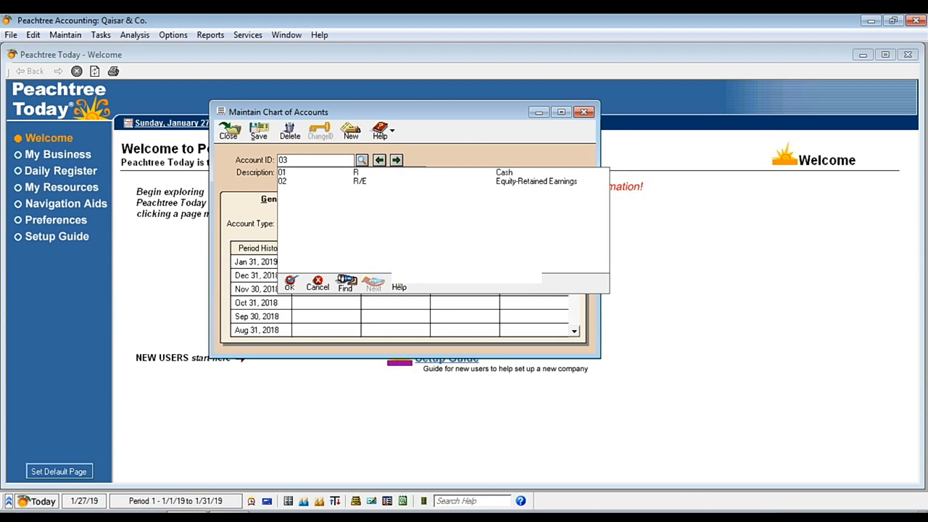
key("Tab")
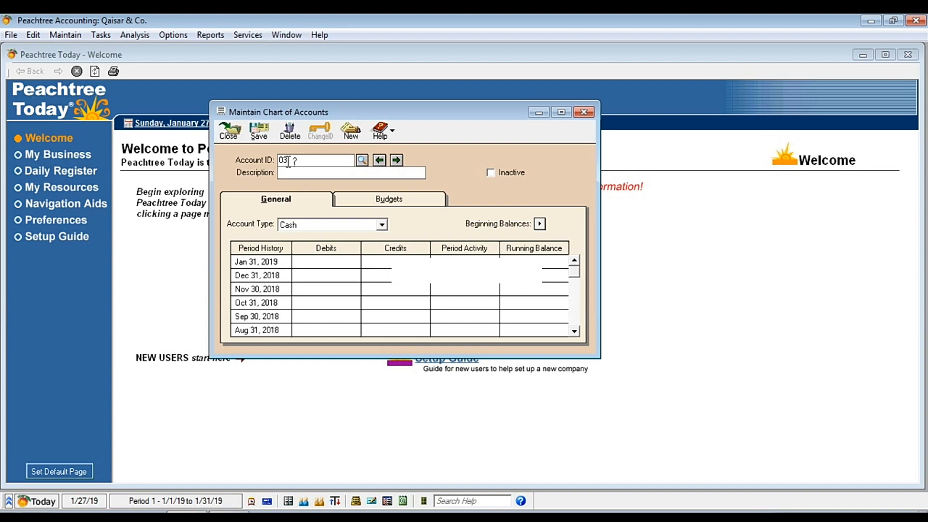
type("Purchases")
left_click(382, 225)
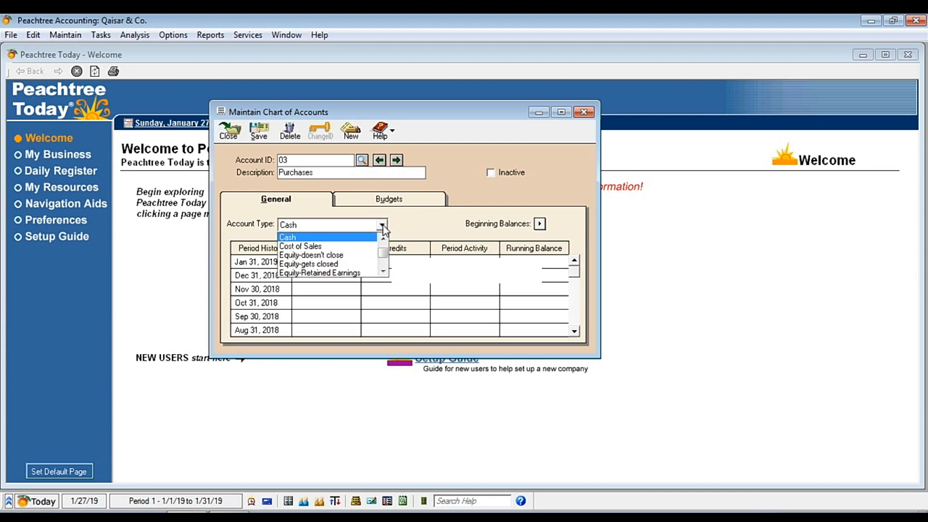
left_click(358, 248)
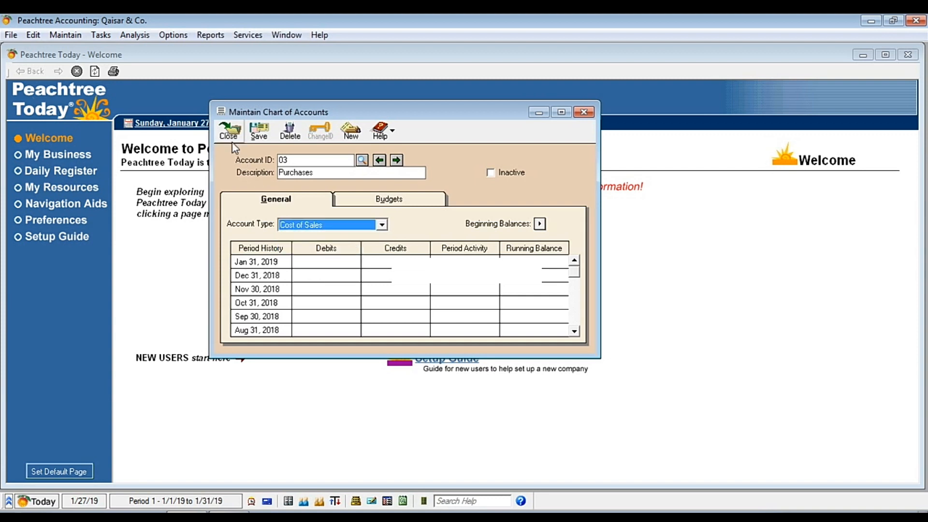
left_click(259, 132)
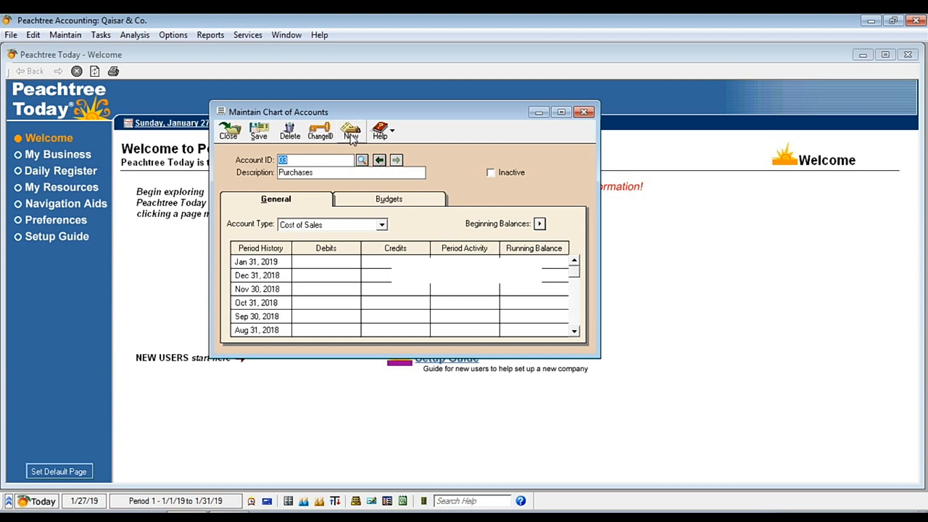
Step: Create and save account 04 with description Bank Al Habib and account type Cash
left_click(351, 137)
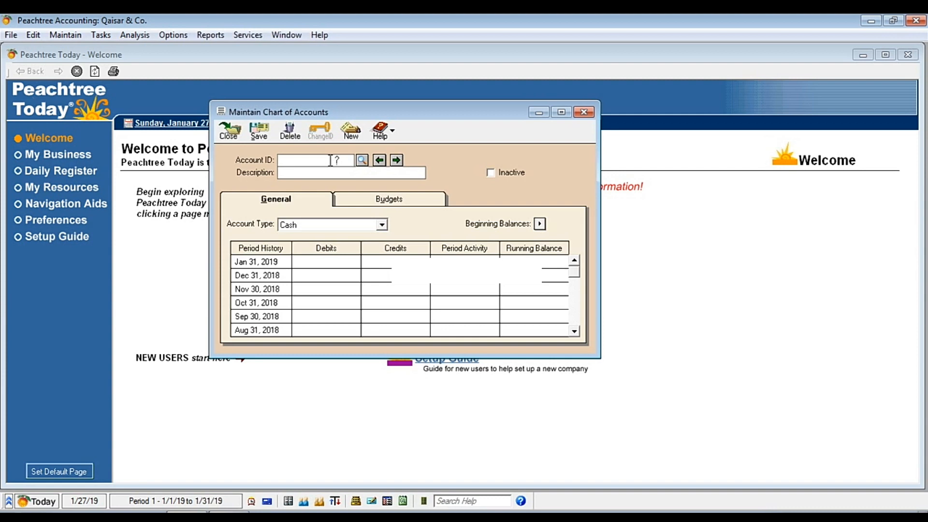
type("04")
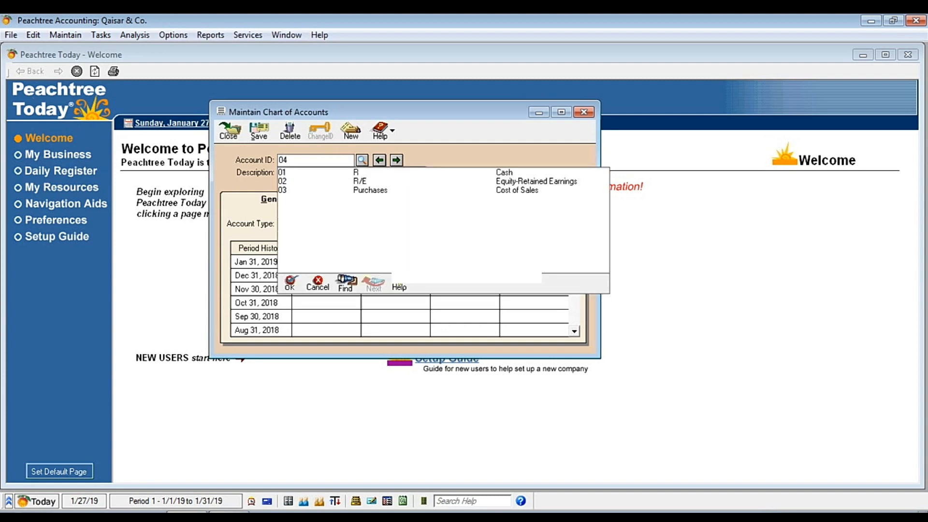
key("Tab")
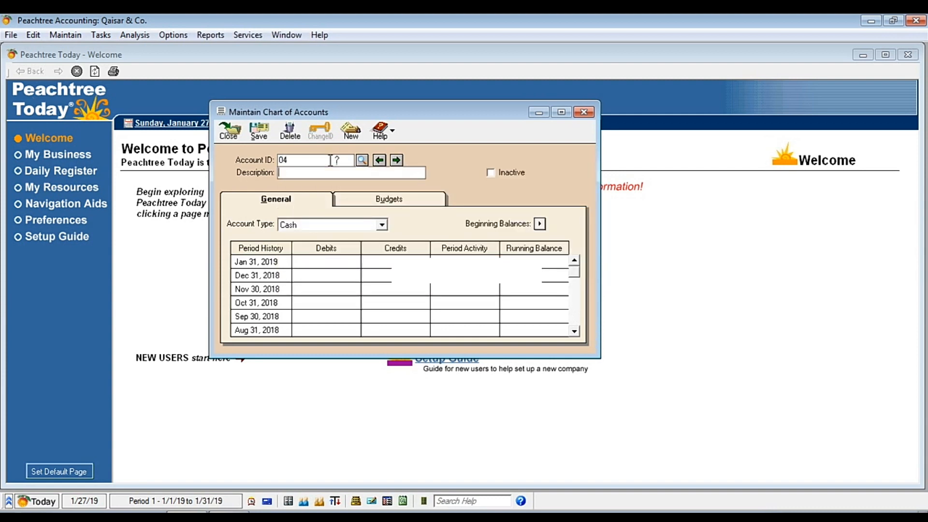
type("Bank Al Habib")
left_click(382, 225)
left_click(309, 237)
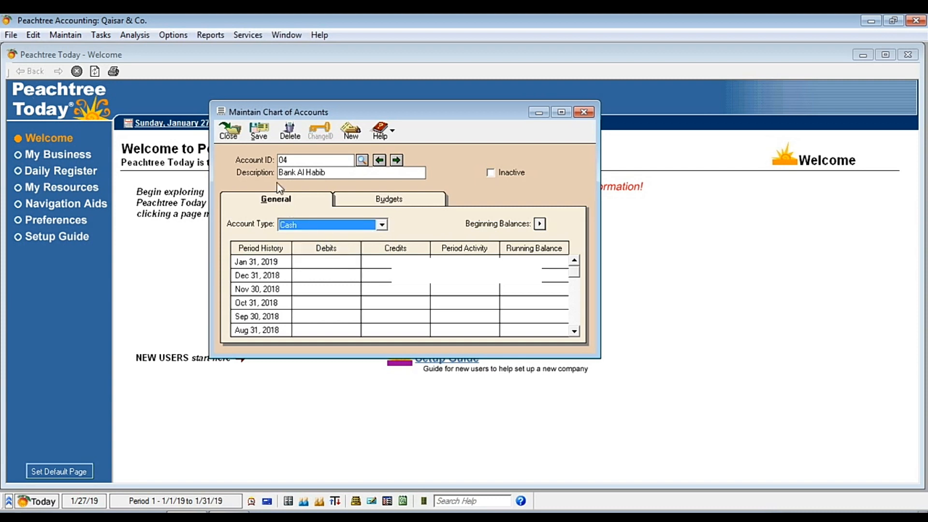
left_click(260, 131)
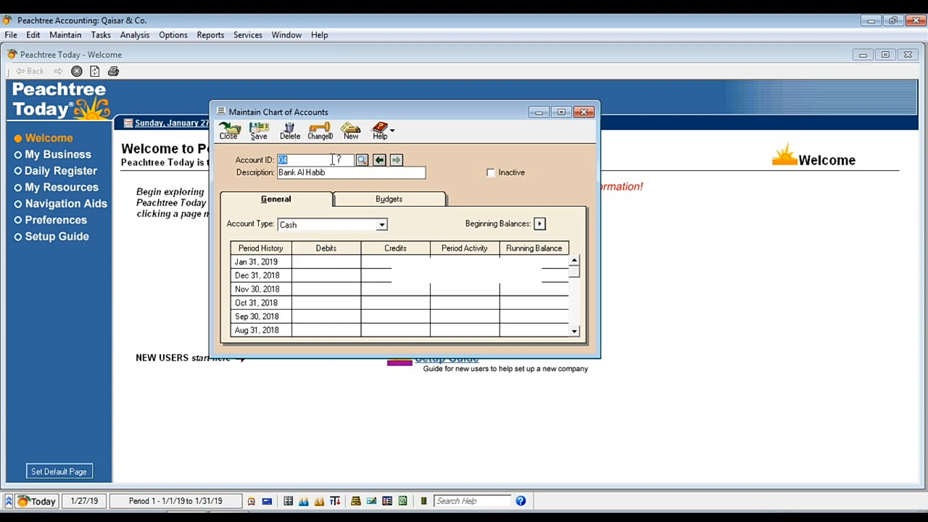
Step: Create and save account 05 with description Entertainment Exp and account type Expenses
left_click(351, 131)
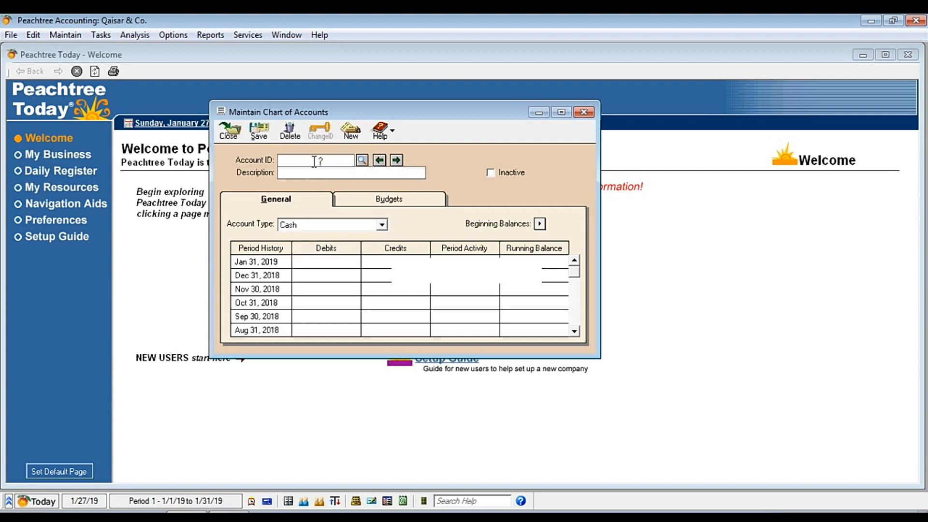
type("05")
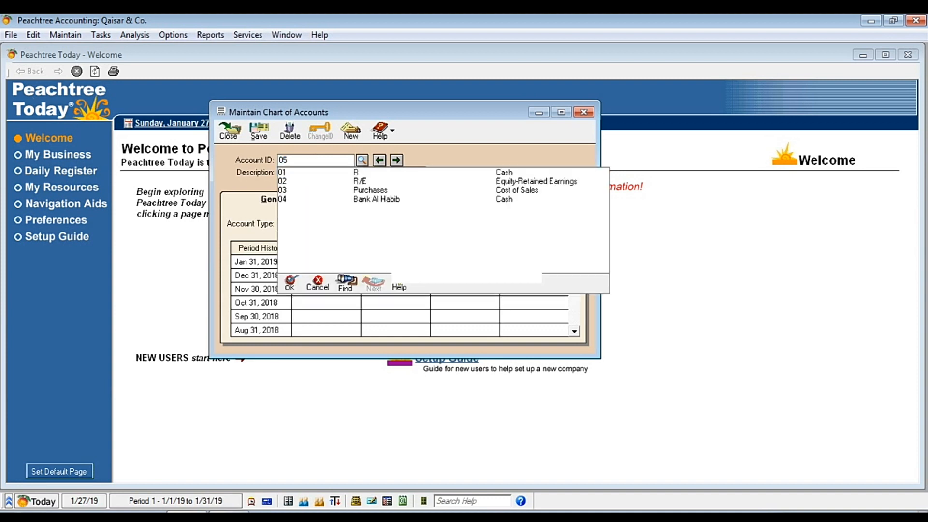
key("Tab")
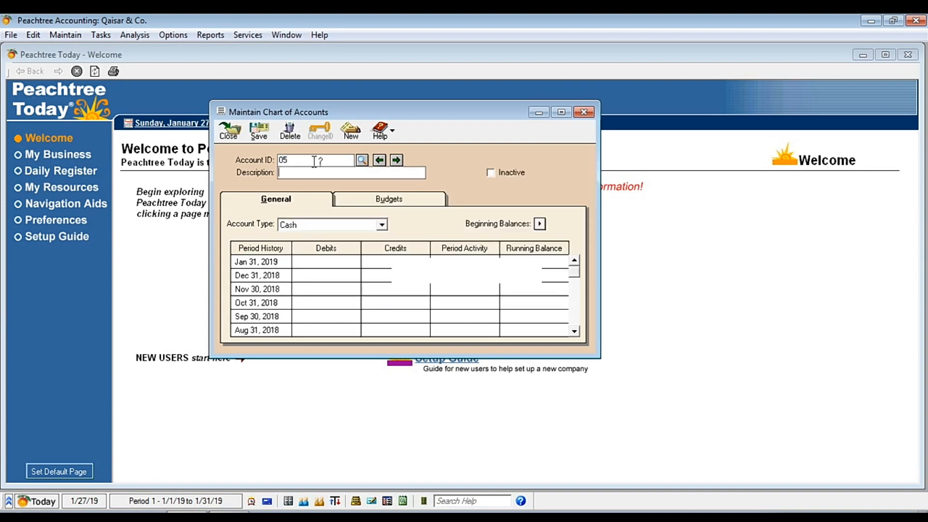
type("Entertainment Exp")
left_click(384, 226)
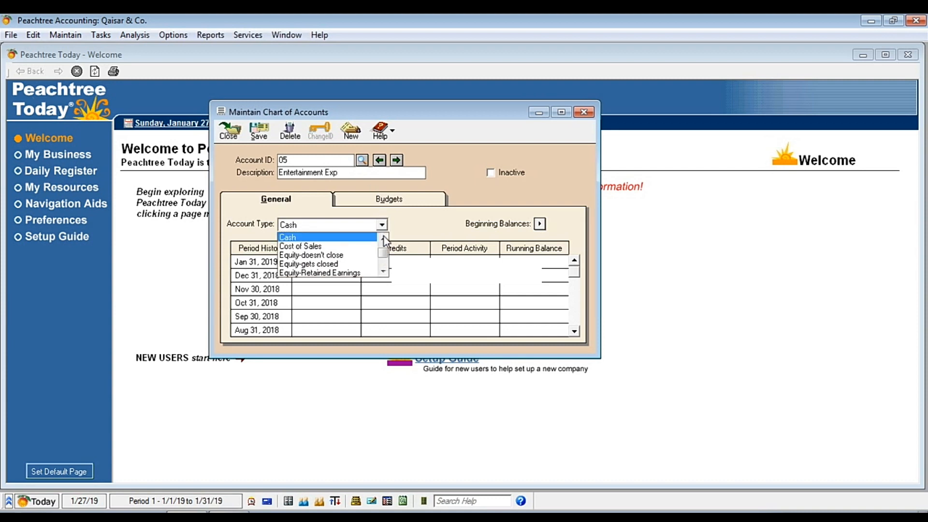
scroll(358, 265, "down", 3)
left_click(356, 258)
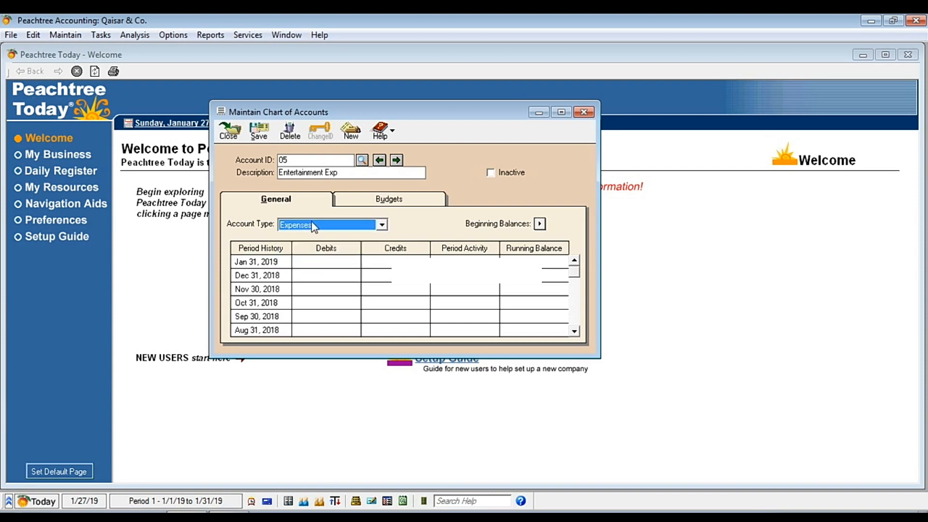
left_click(260, 132)
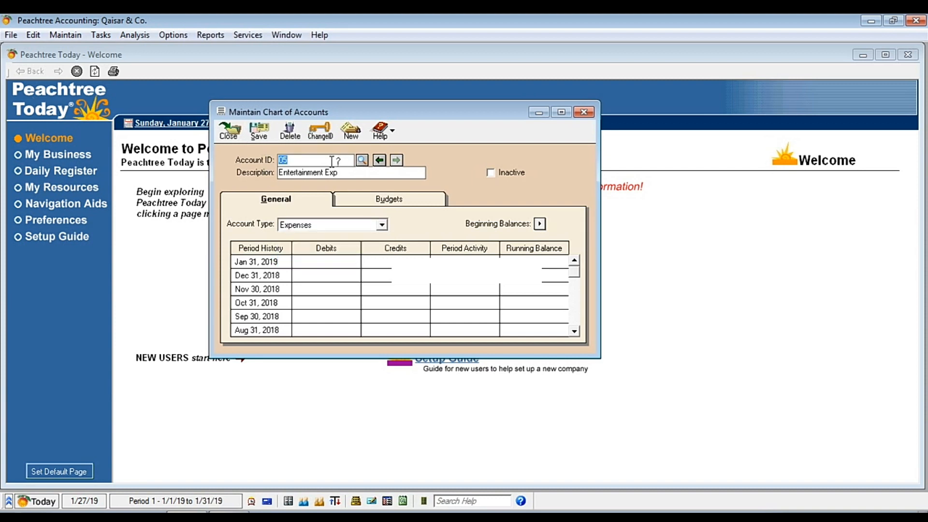
Step: Create and save account 06 with description Capital and account type Equity-doesn't close
left_click(351, 131)
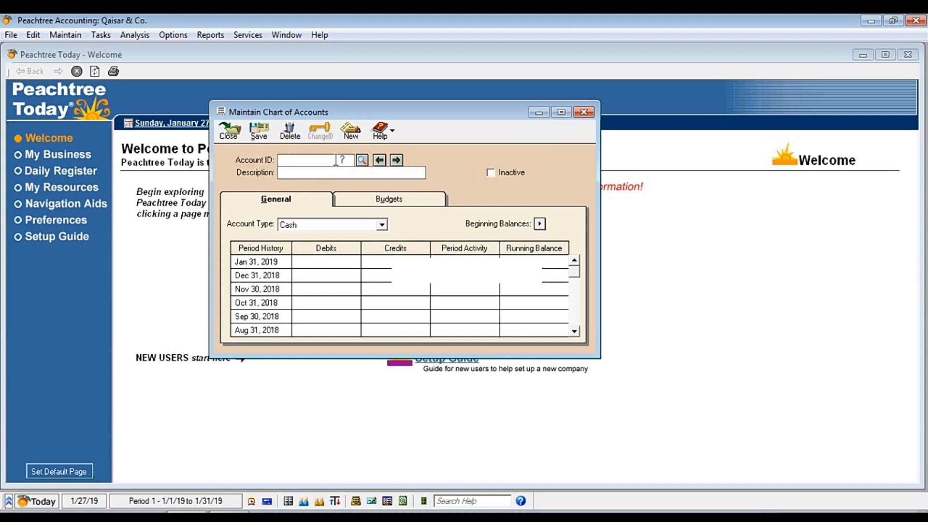
type("0")
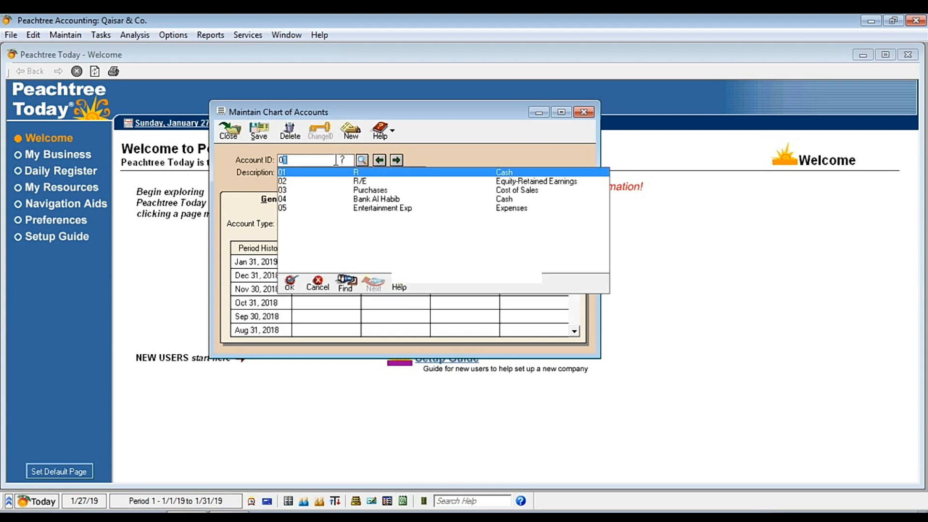
type("6")
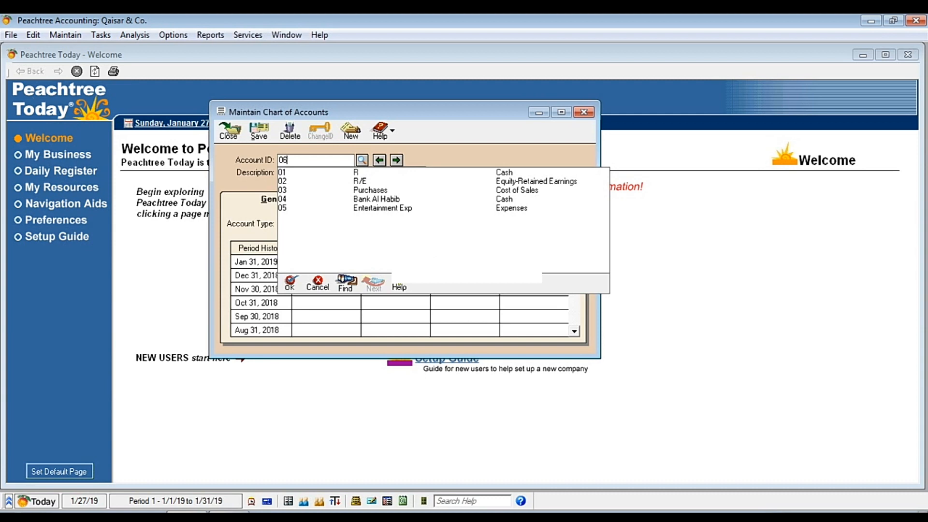
key("Tab")
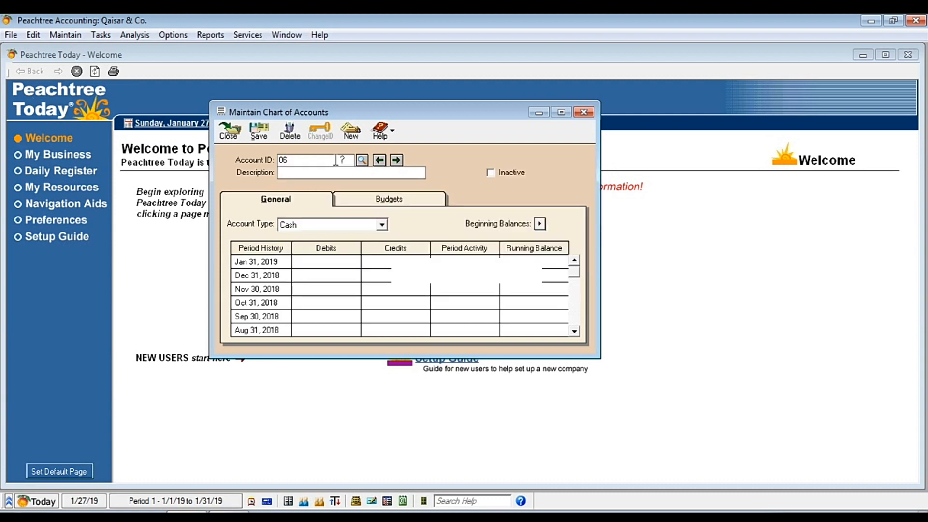
type("Capital")
left_click(382, 225)
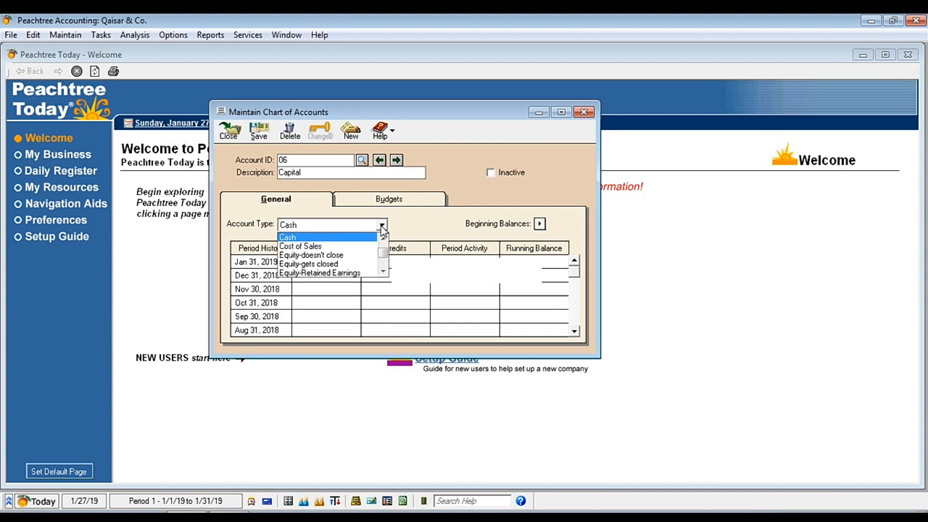
left_click(366, 256)
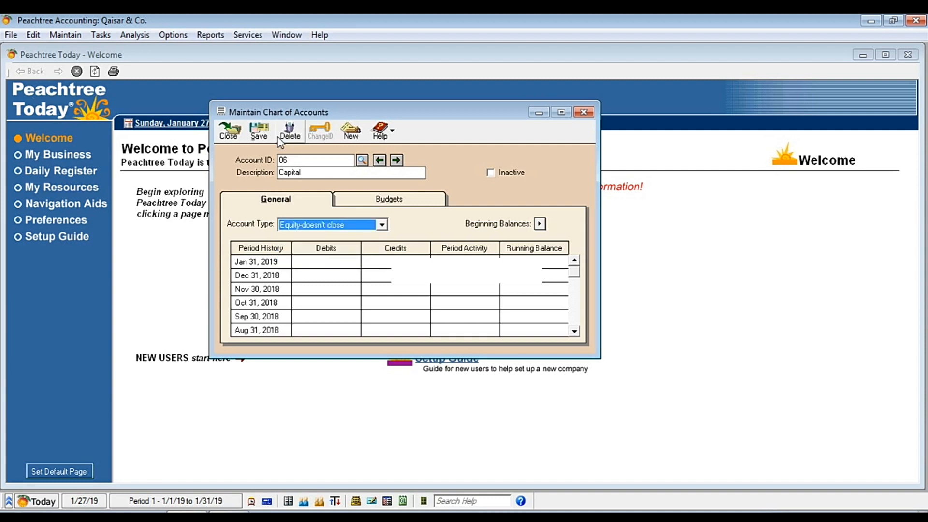
left_click(261, 137)
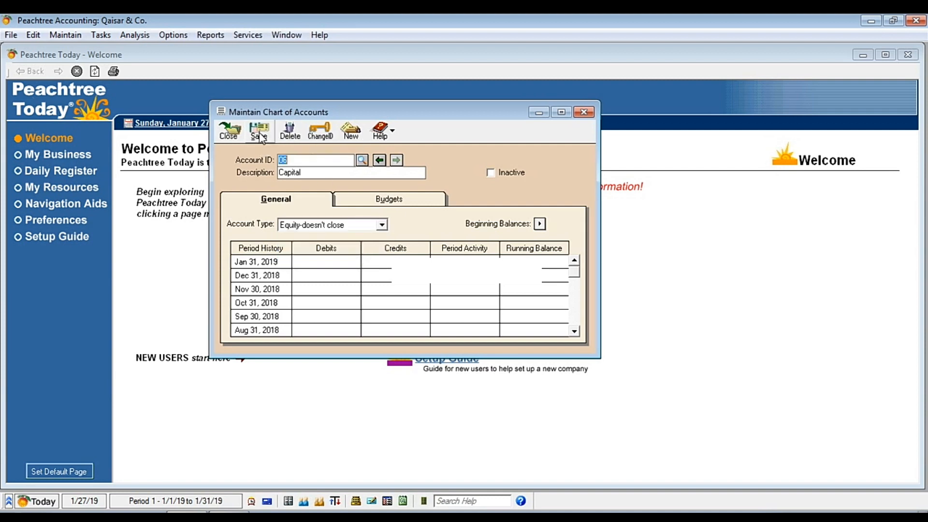
Step: Review the saved account records backward to account 02 and forward to account 06, and close the chart of accounts window
left_click(380, 160)
left_click(380, 160)
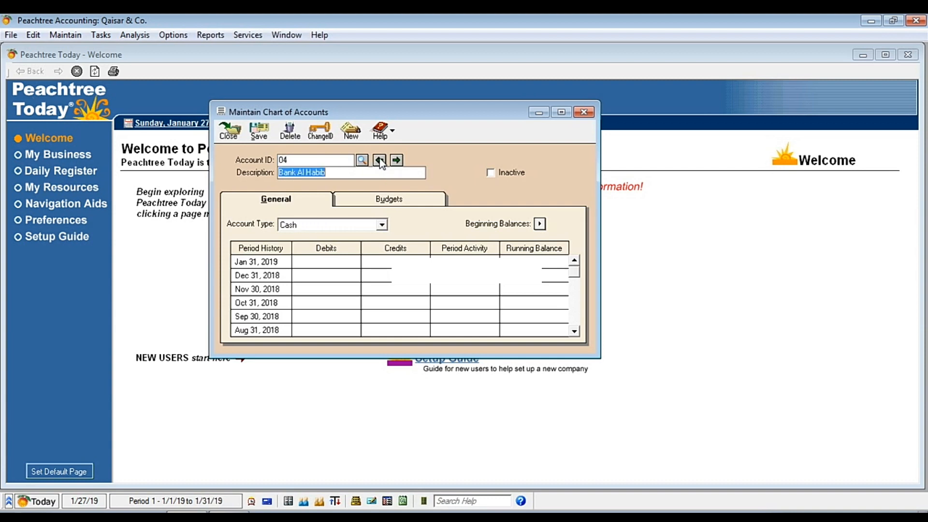
left_click(380, 161)
left_click(380, 161)
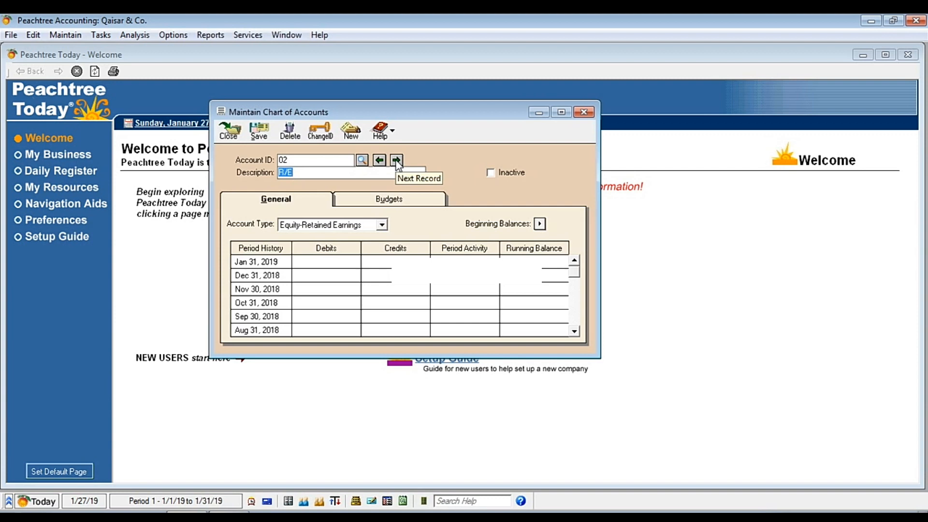
left_click(396, 161)
left_click(397, 161)
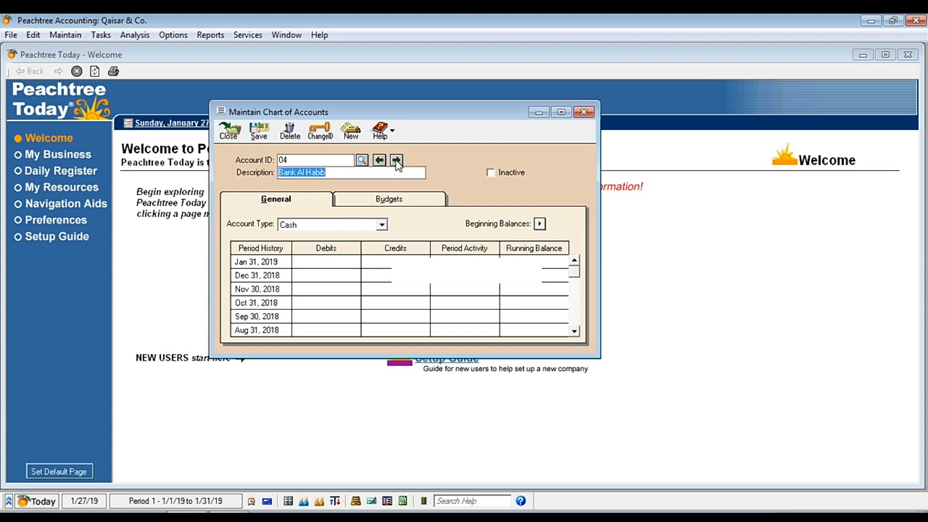
left_click(397, 160)
left_click(396, 161)
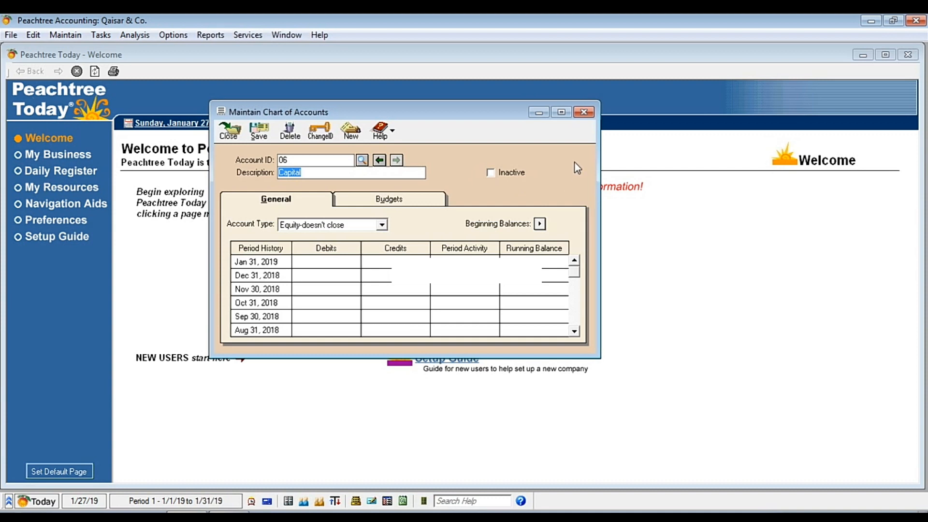
left_click(584, 113)
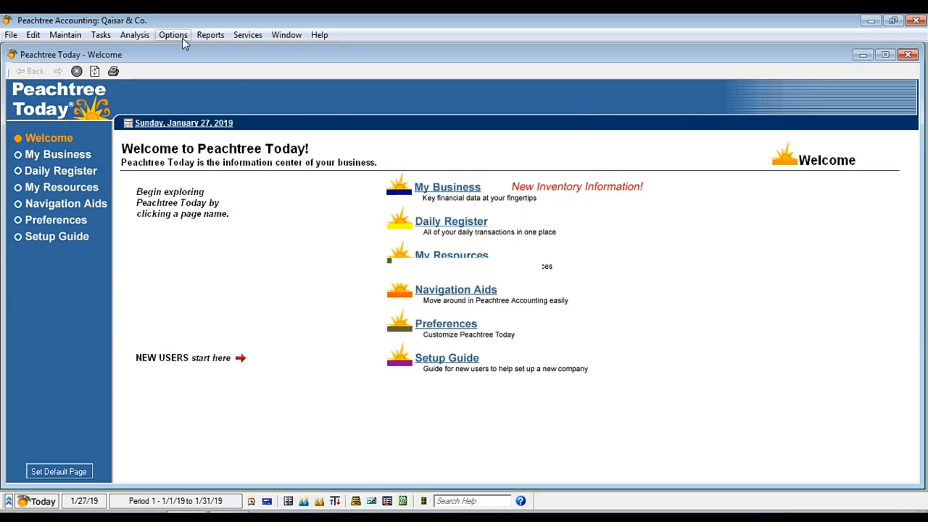
Step: Display the Chart of Accounts report from the General Ledger reports
left_click(206, 38)
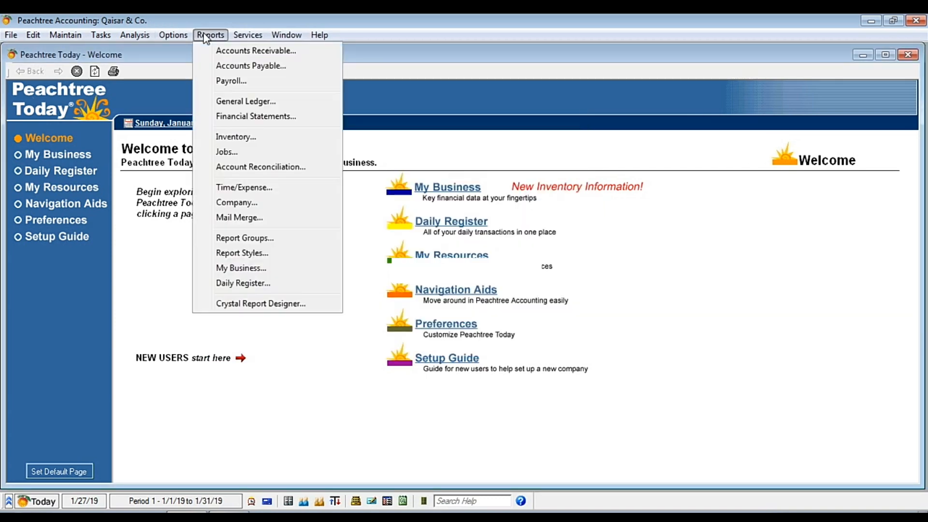
left_click(228, 102)
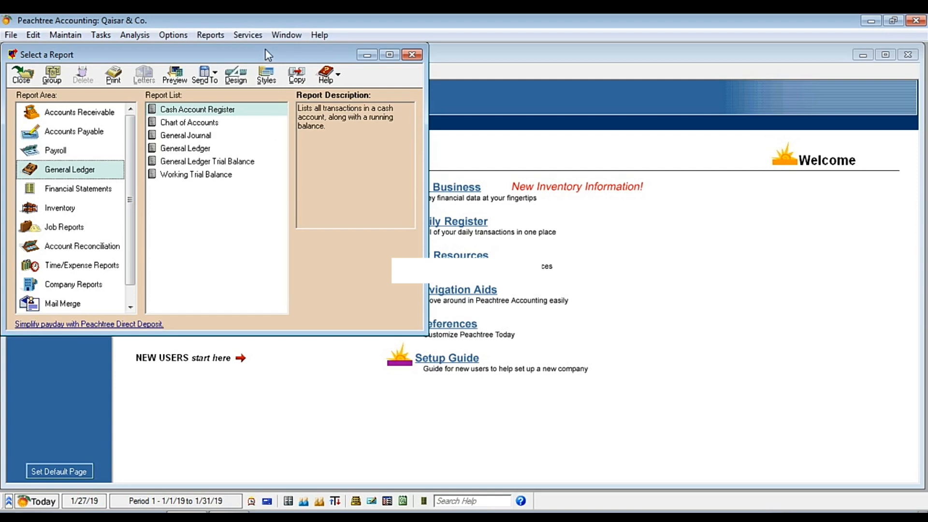
left_click_drag(268, 54, 407, 68)
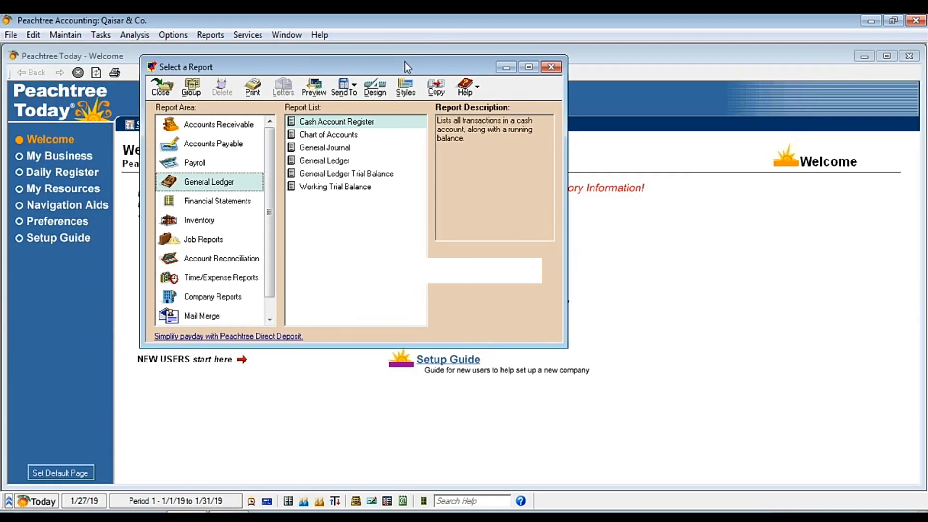
left_click(328, 138)
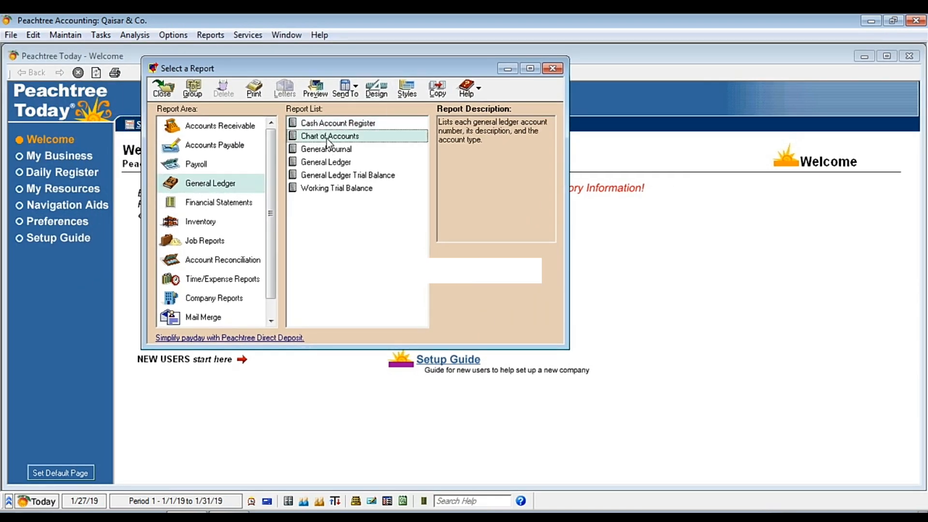
double_click(326, 139)
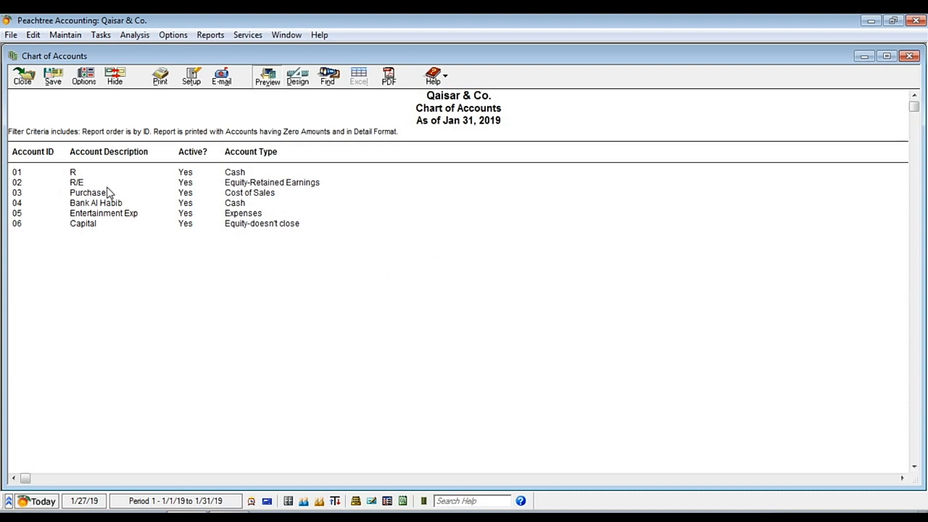
Step: Mark account 01 as inactive in the chart of accounts maintenance, save it, and move the window clear of the report's account list
left_click(65, 35)
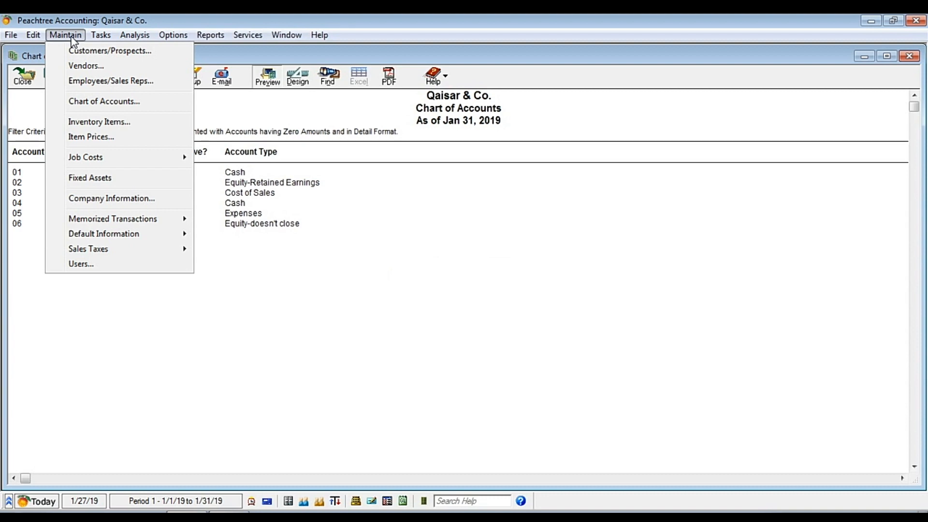
left_click(99, 101)
left_click(363, 162)
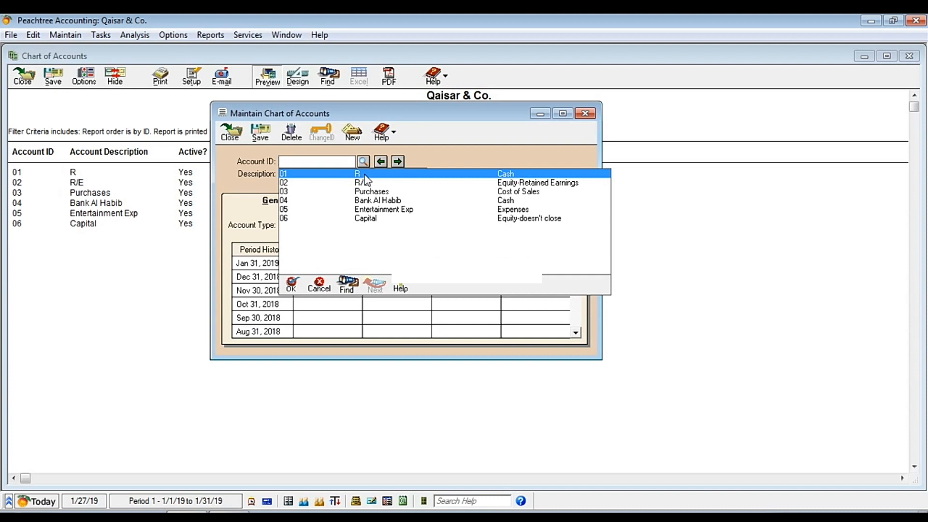
double_click(365, 176)
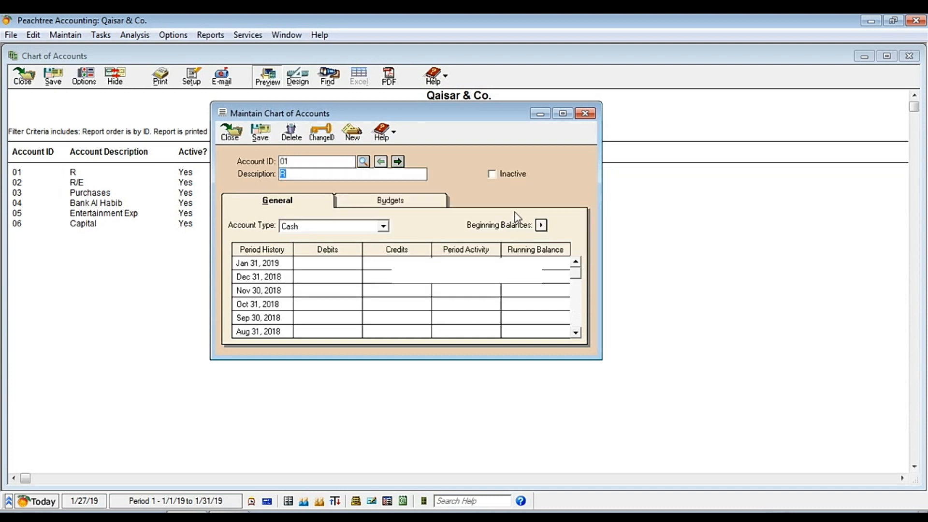
left_click(492, 174)
left_click(260, 131)
left_click_drag(372, 112, 362, 275)
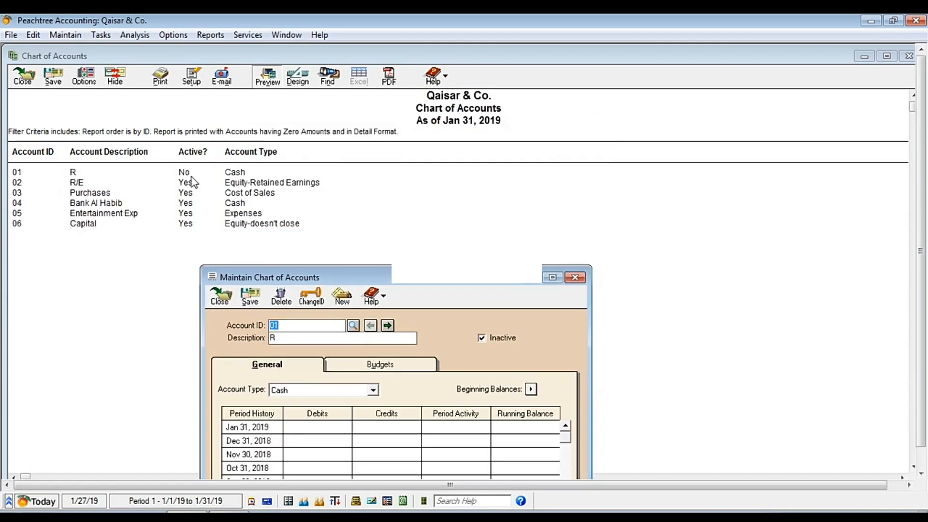
Step: Clear the inactive status of account 01 and save the account again
left_click_drag(381, 277, 449, 195)
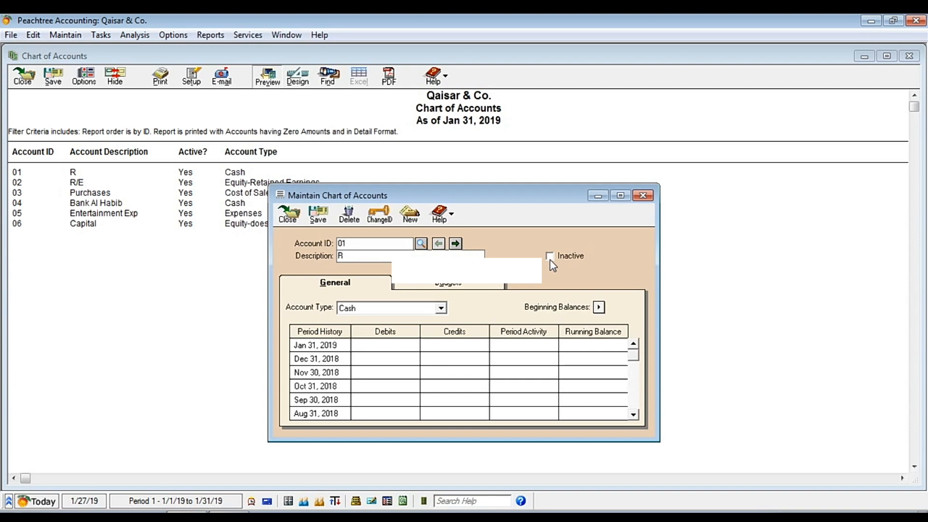
left_click(318, 216)
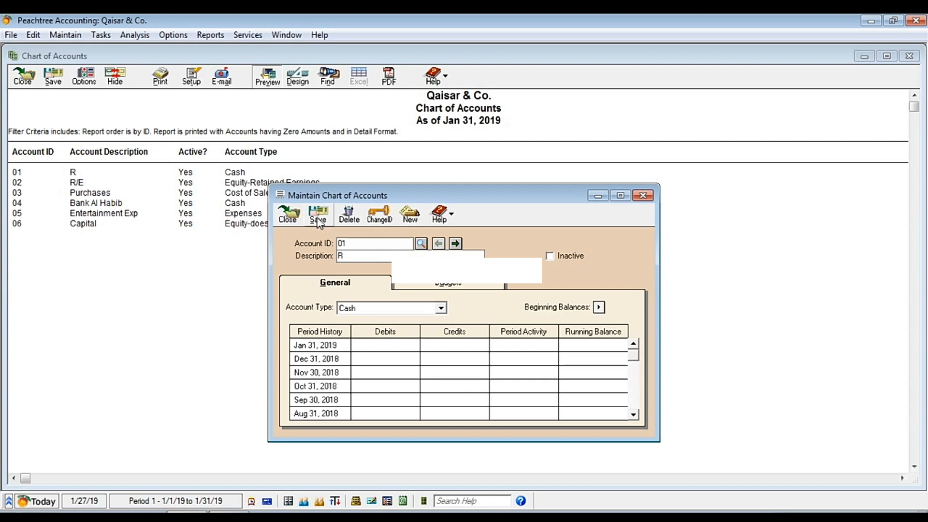